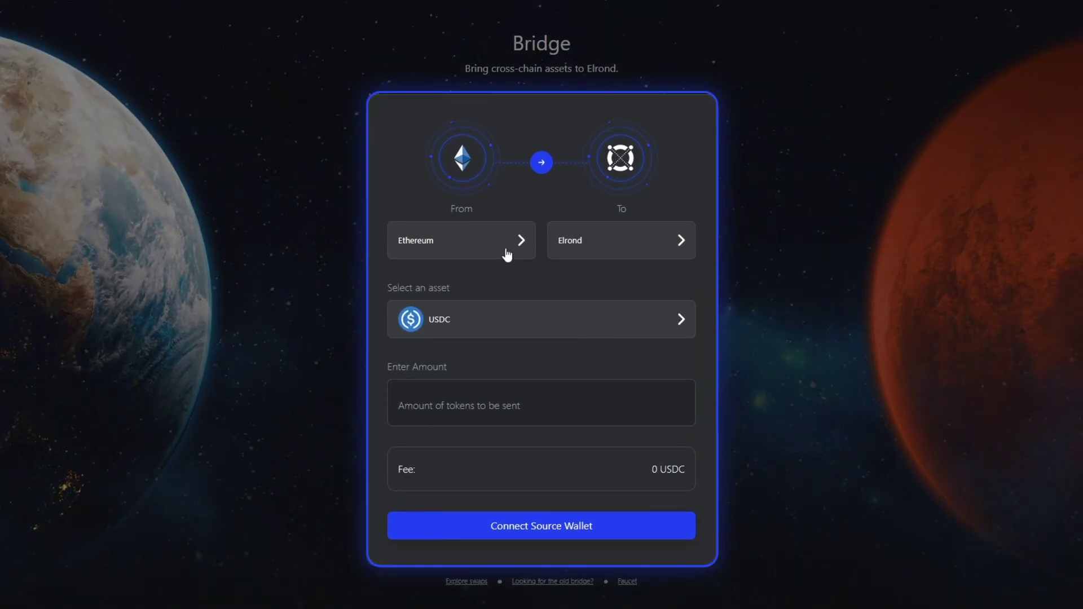
Step: Bridge USDC from Ethereum to Elrond with a 2500 amount, 0 fee, 2,500 to receive
left_click(506, 254)
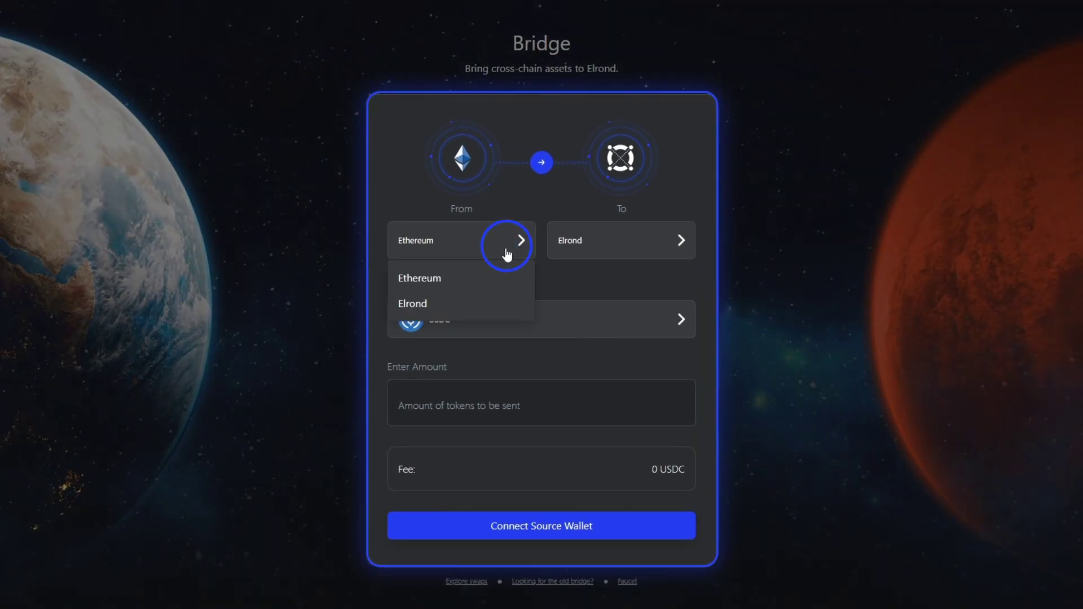
left_click(566, 242)
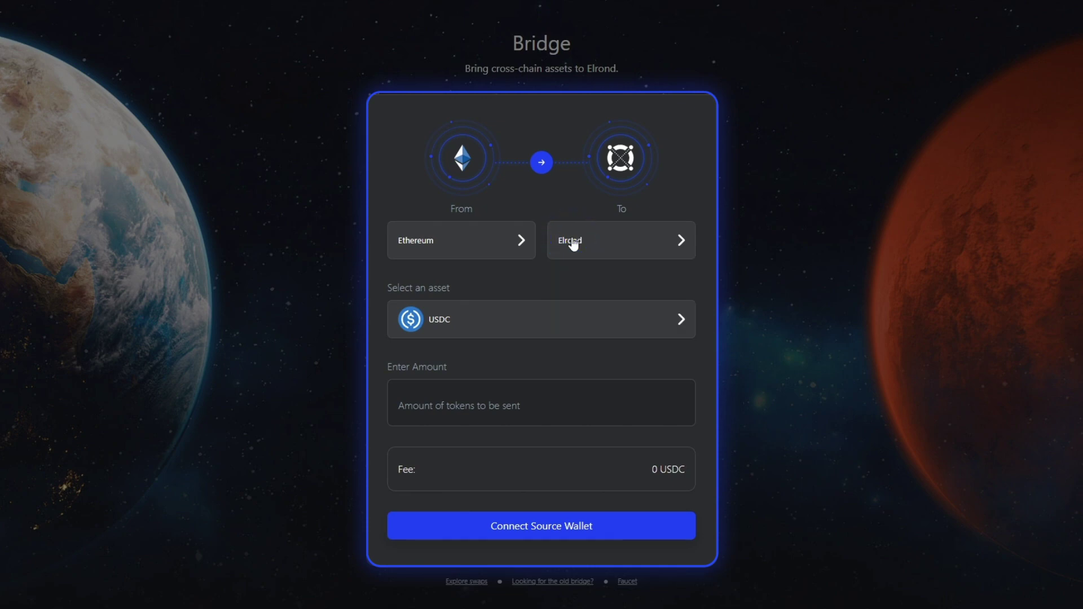
left_click(562, 321)
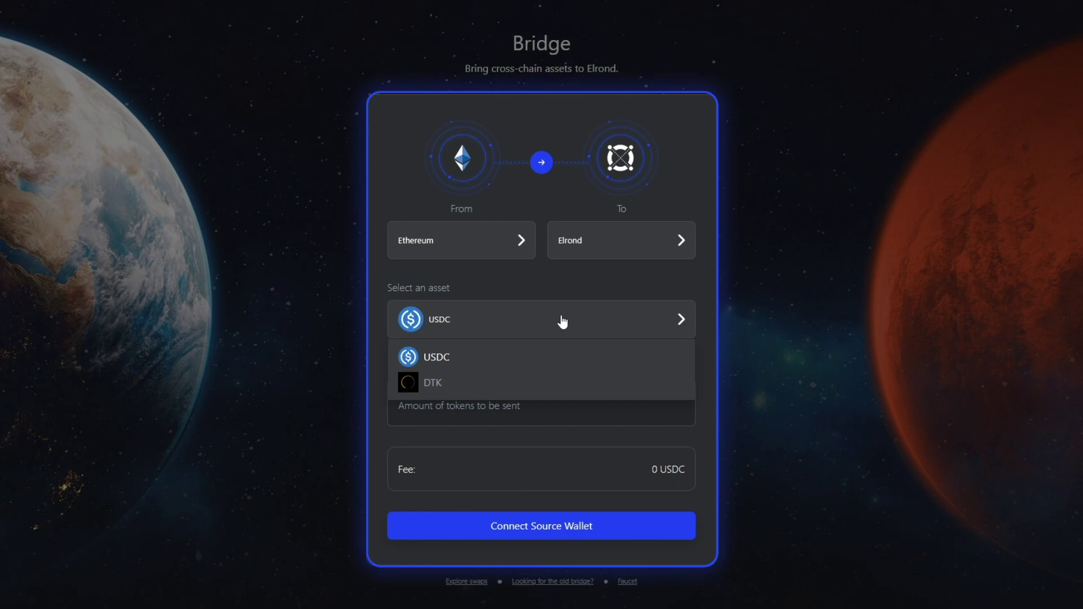
left_click(562, 320)
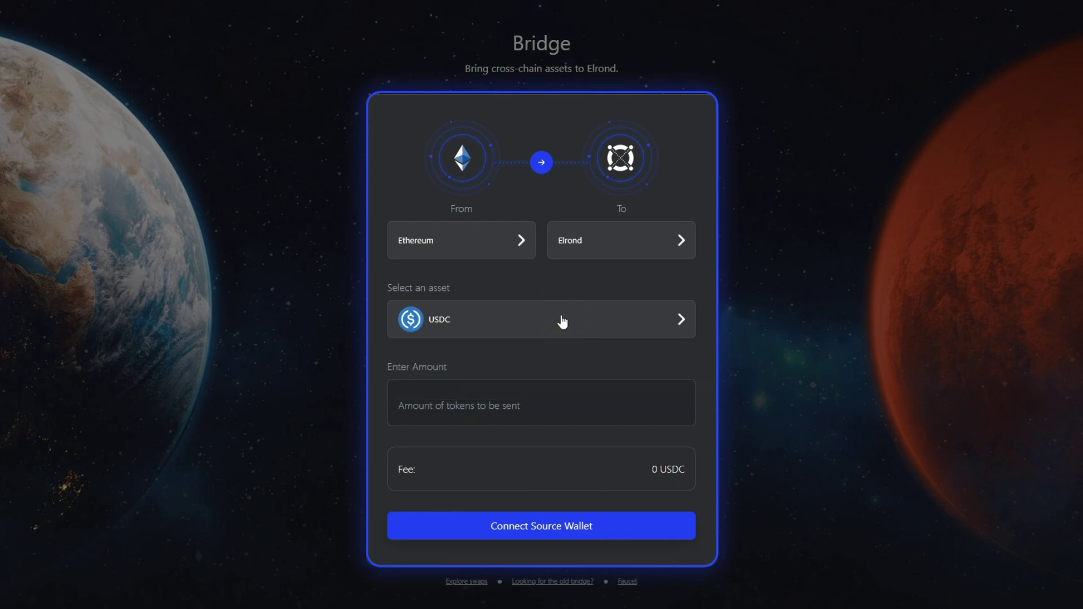
left_click(518, 401)
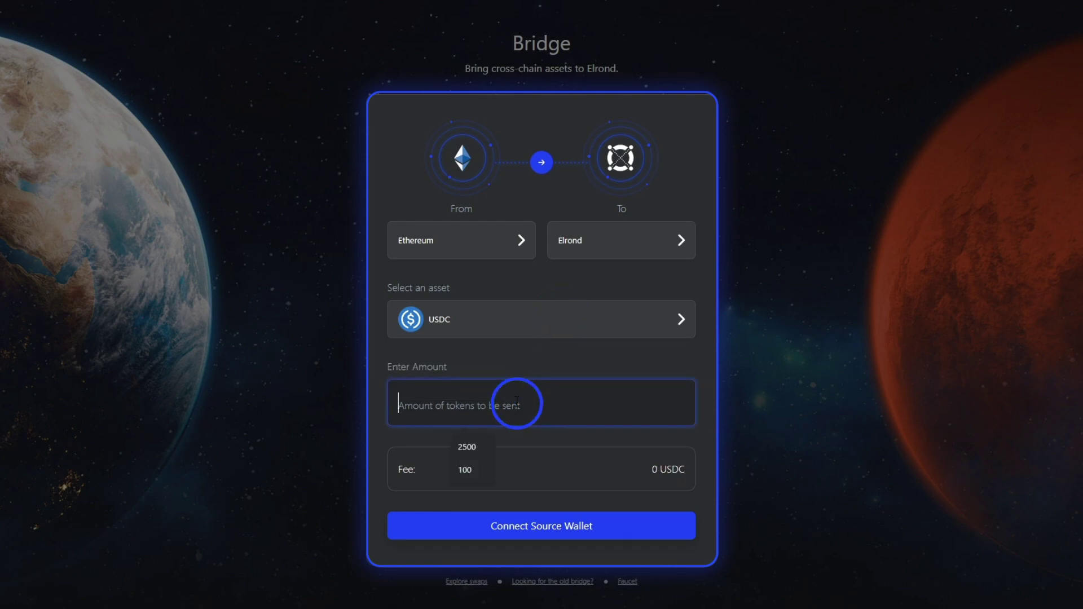
left_click(465, 447)
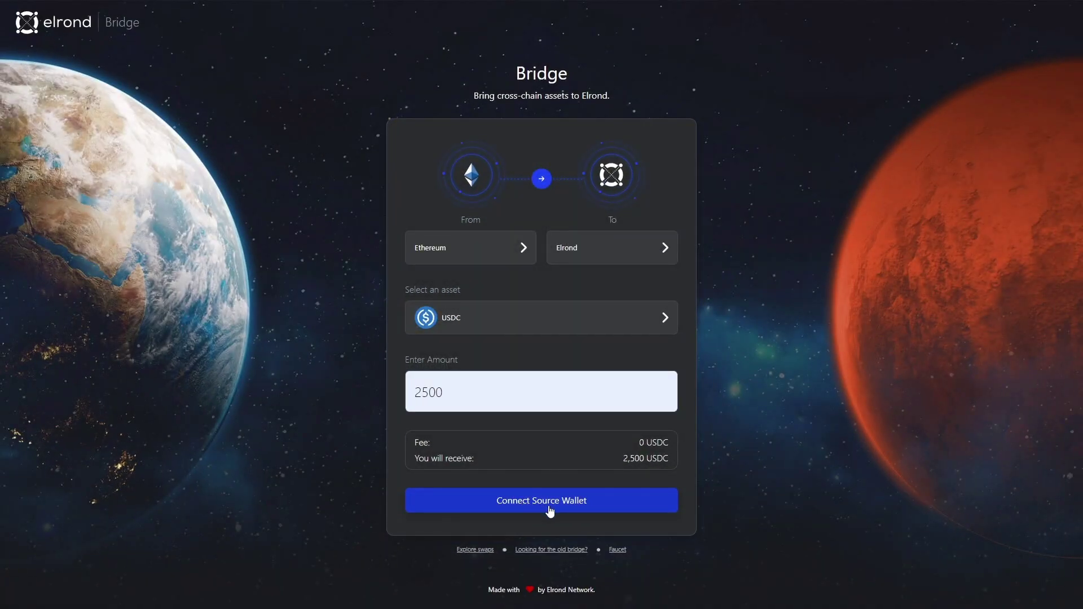
Step: Connect the Ethereum account as the source wallet via Metamask
left_click(548, 505)
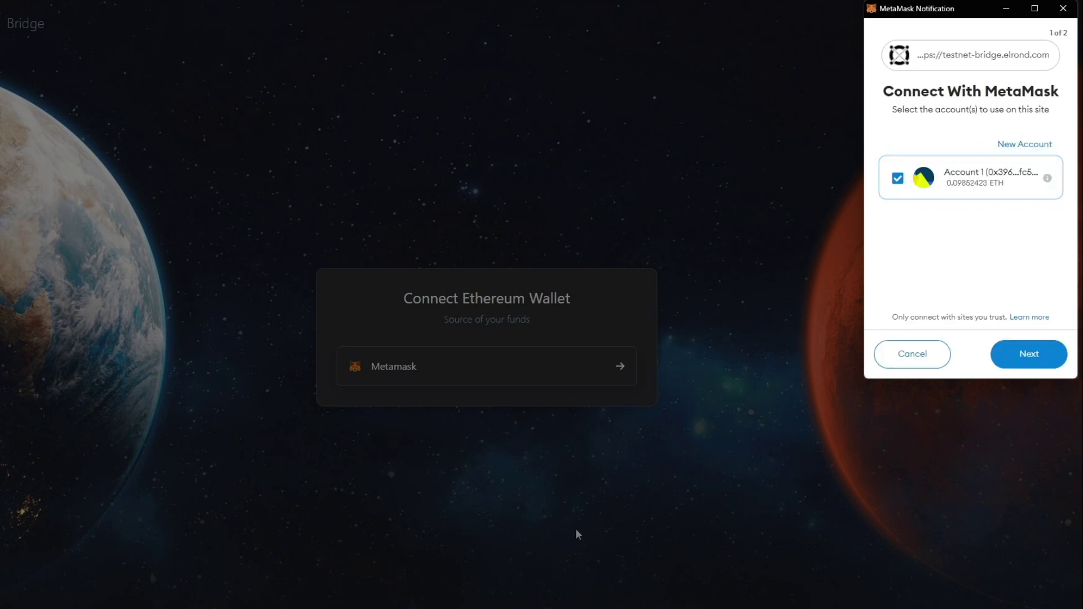
left_click(1020, 361)
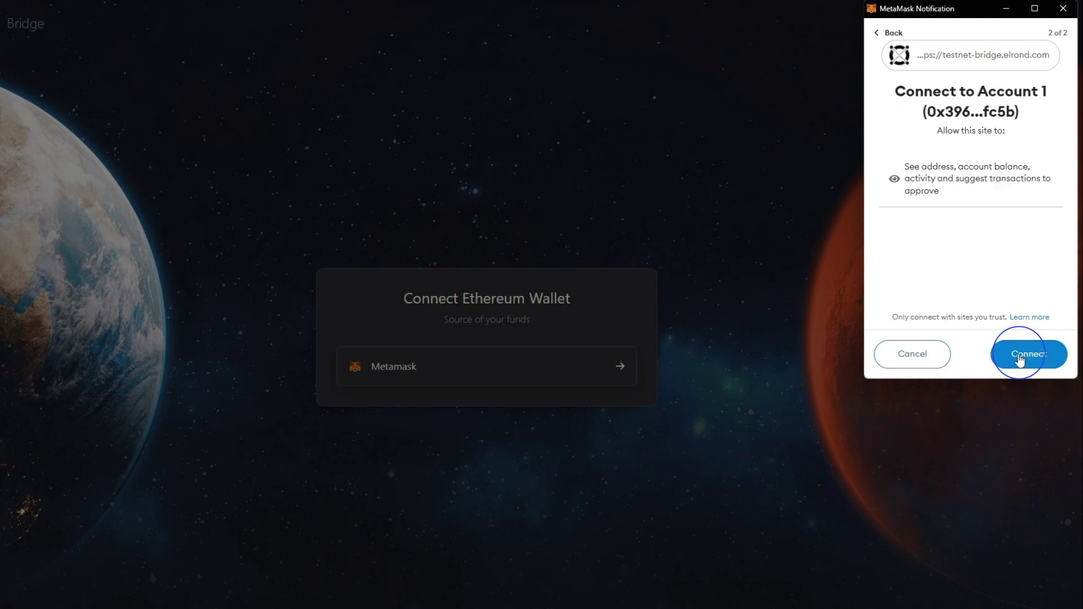
left_click(1018, 355)
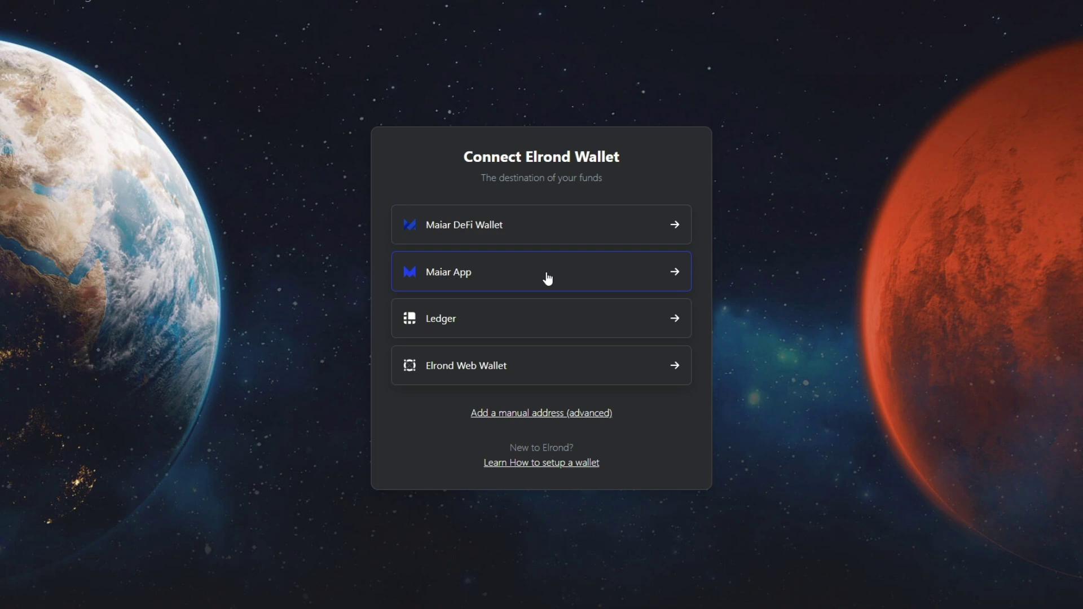
Step: Connect Maiar DeFi Wallet's Test Wallet as the Elrond destination
left_click(547, 228)
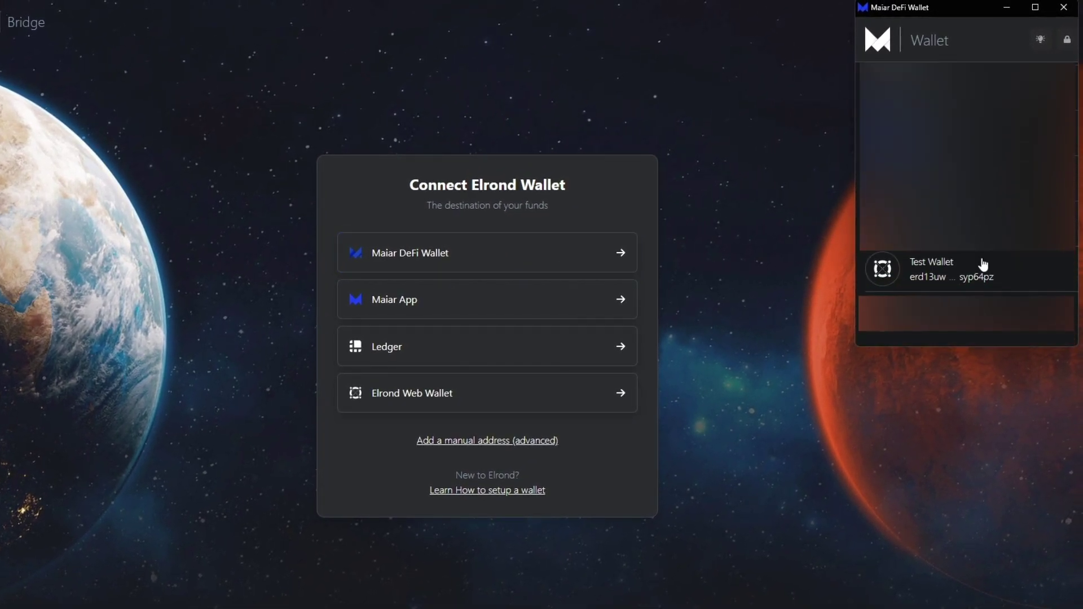
left_click(930, 267)
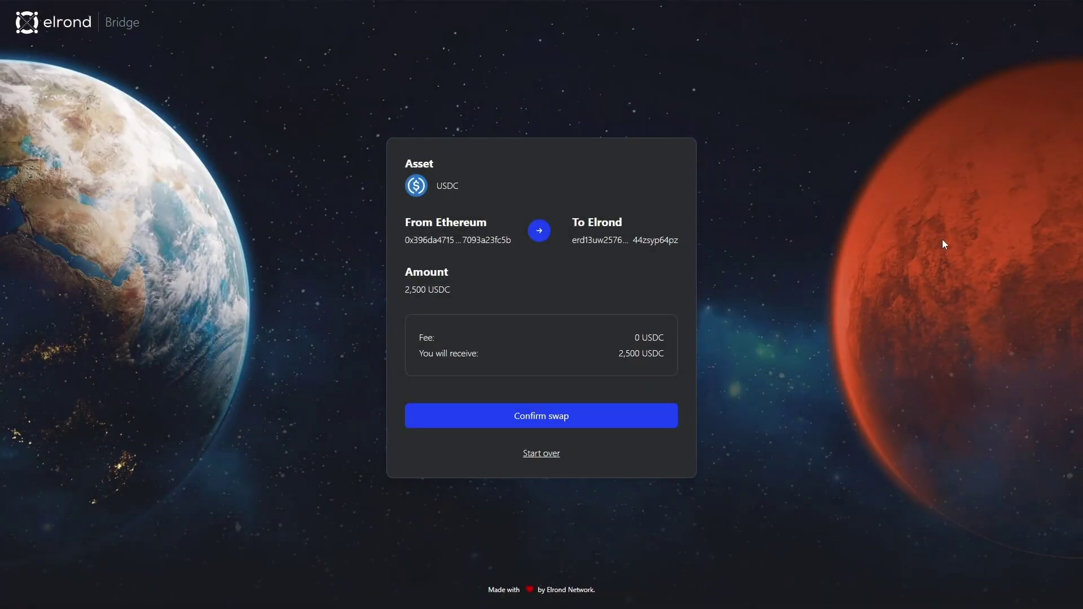
Step: Confirm the 2,500 USDC swap, approve USDC spending, and send the deposit transaction
left_click(538, 417)
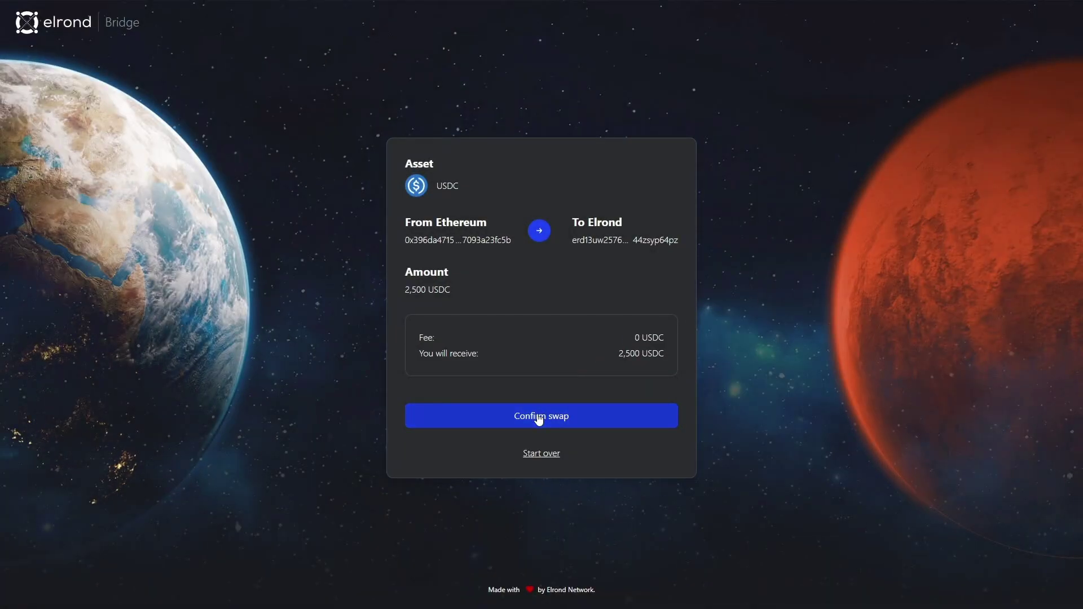
left_click(538, 416)
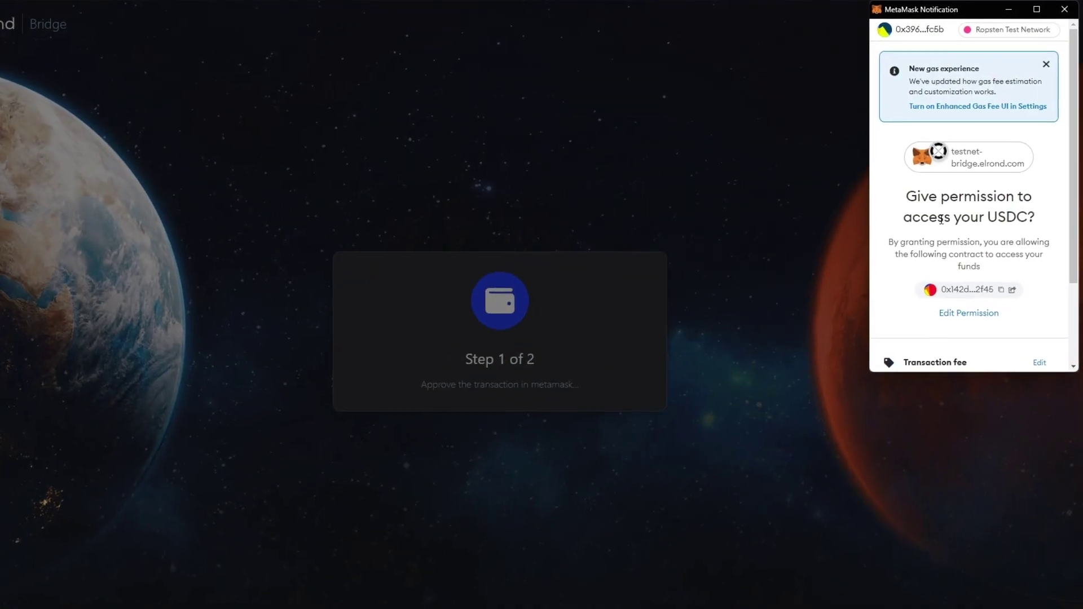
scroll(922, 179, "down", 2)
scroll(922, 177, "down", 1)
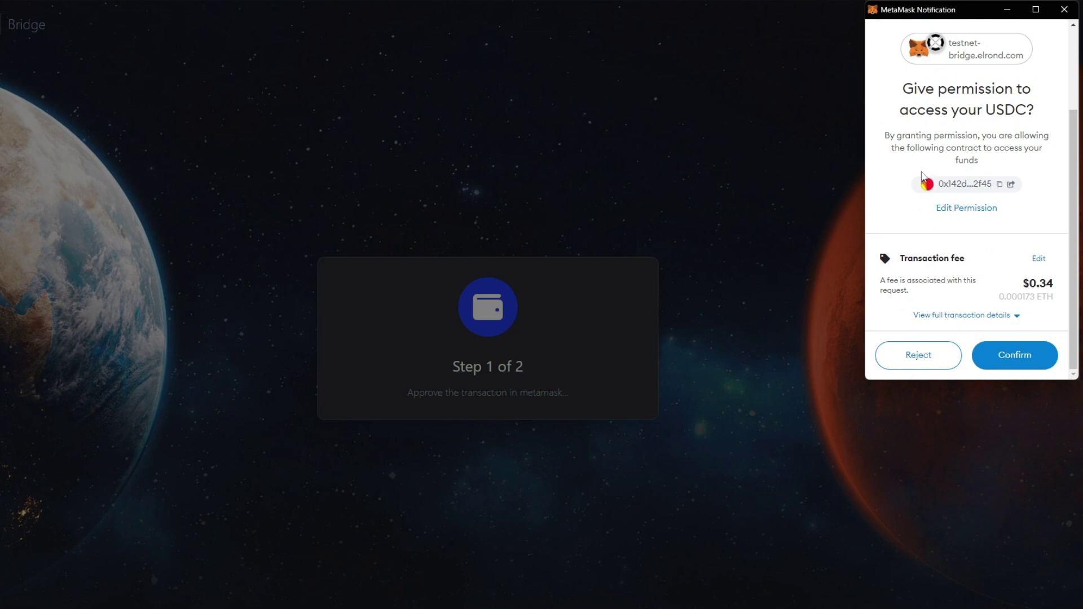
left_click(1015, 357)
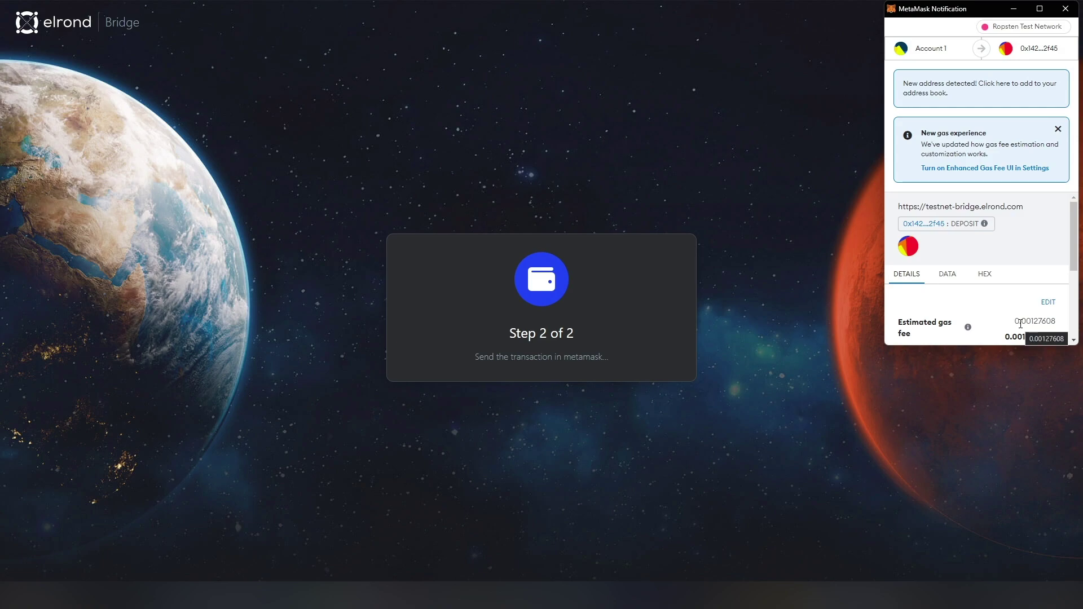
scroll(1015, 246, "down", 3)
scroll(1014, 250, "down", 2)
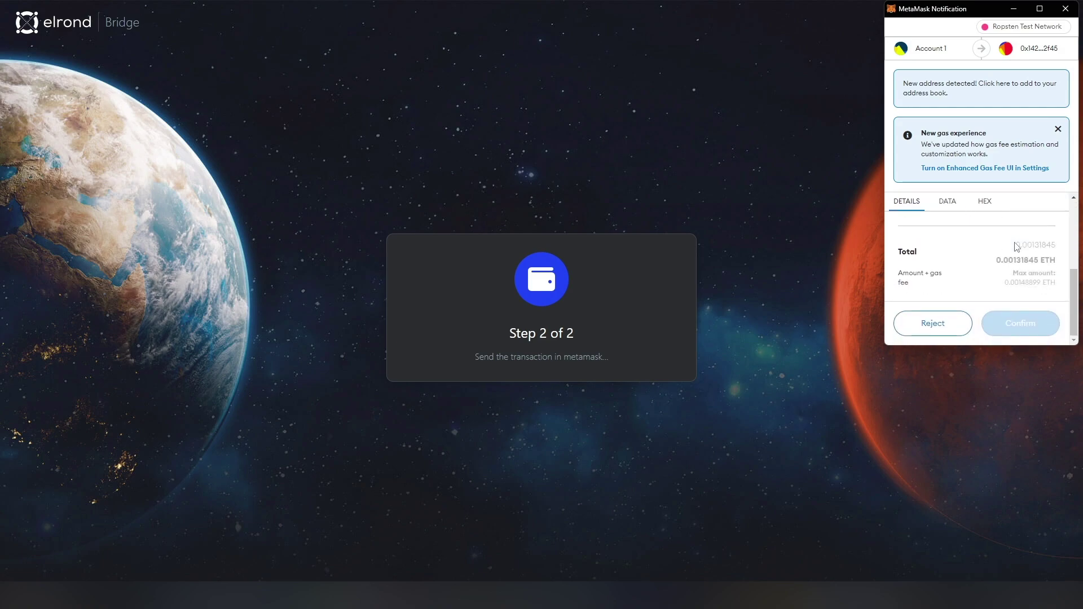
left_click(1022, 324)
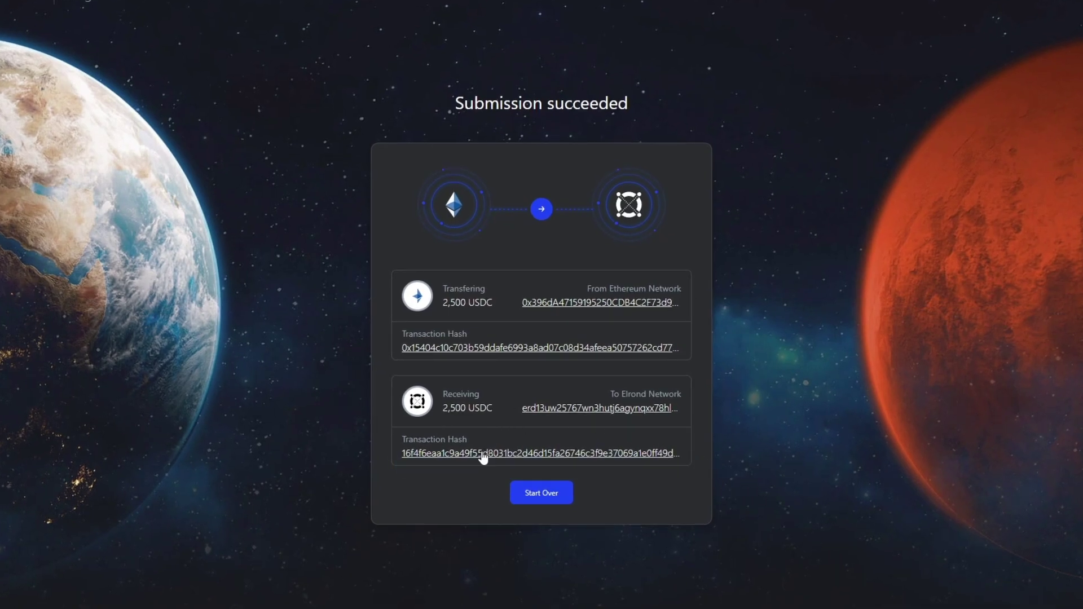
Step: Open the receiving transaction hash in the Elrond Testnet Explorer
left_click(538, 454)
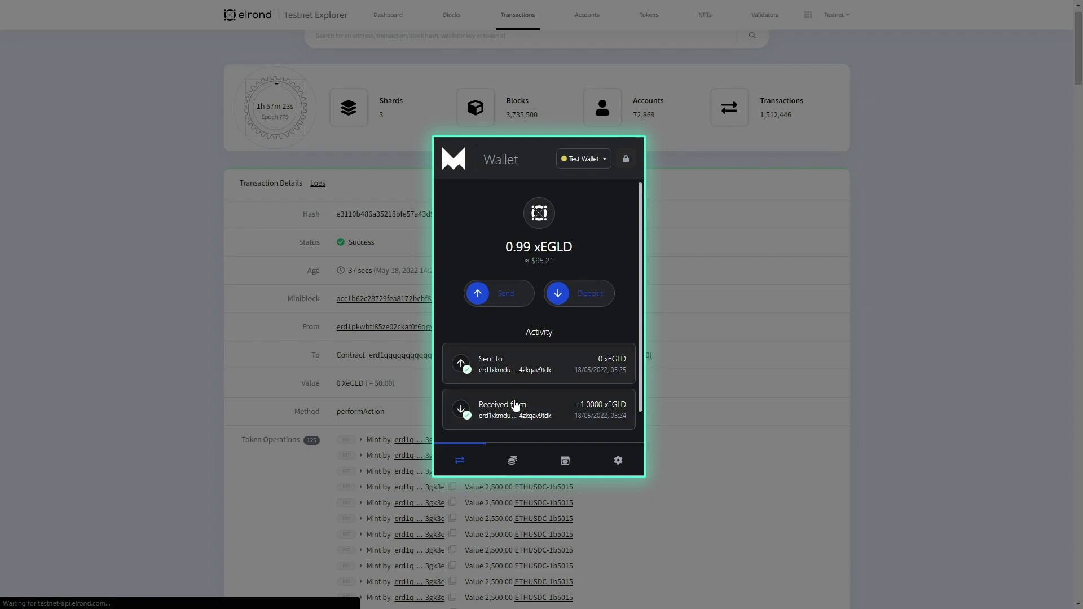
Step: Check the Maiar wallet's Tokens list for the 2,500 USDC balance
left_click(514, 460)
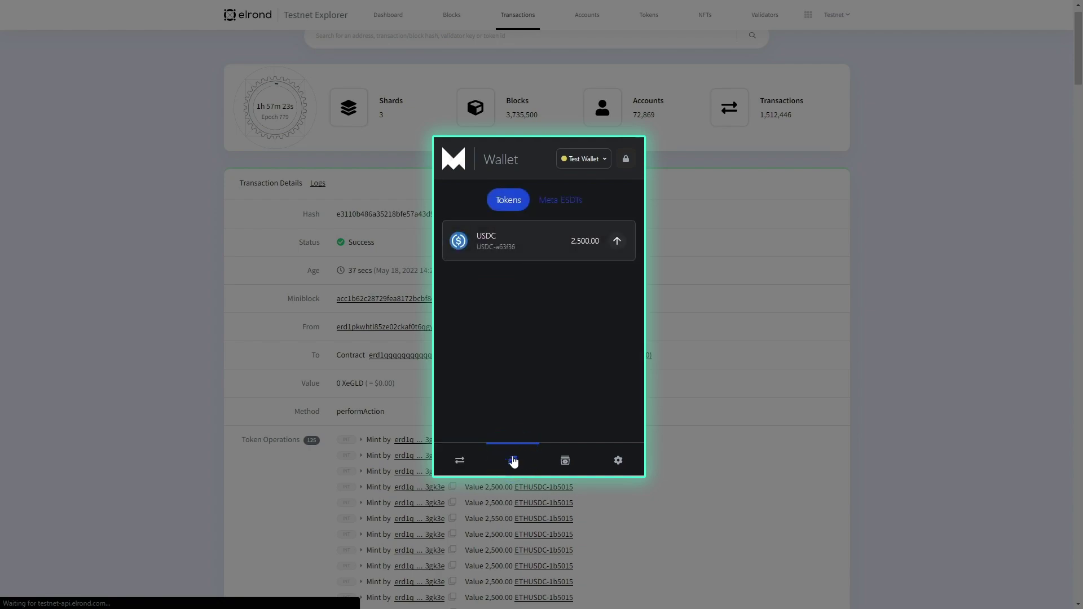